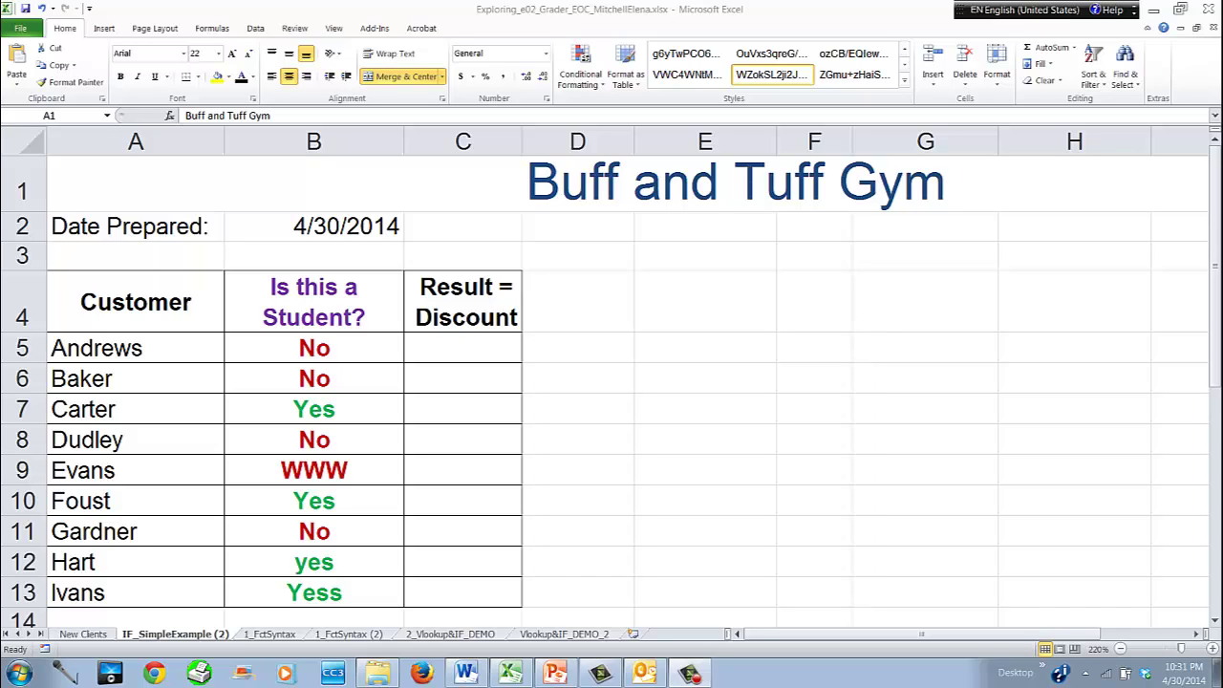
# Insert an IF function in cell C5 with the logical test B5="Yes".
pyautogui.click(420, 344)
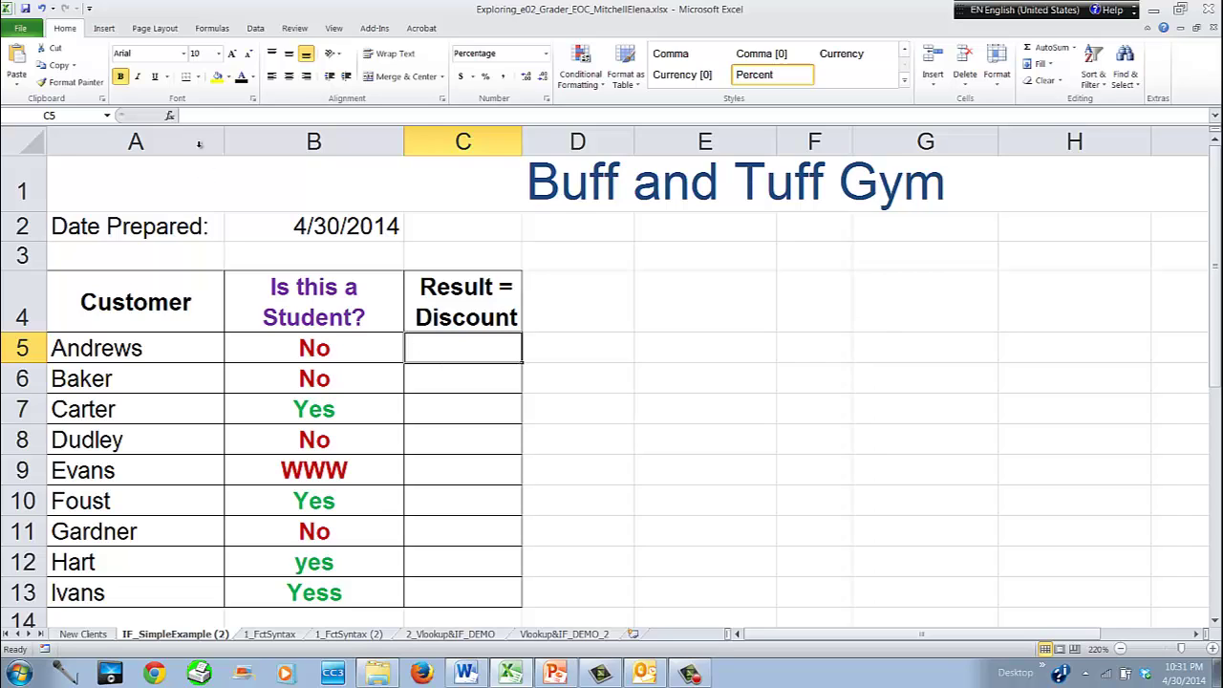
pyautogui.click(221, 30)
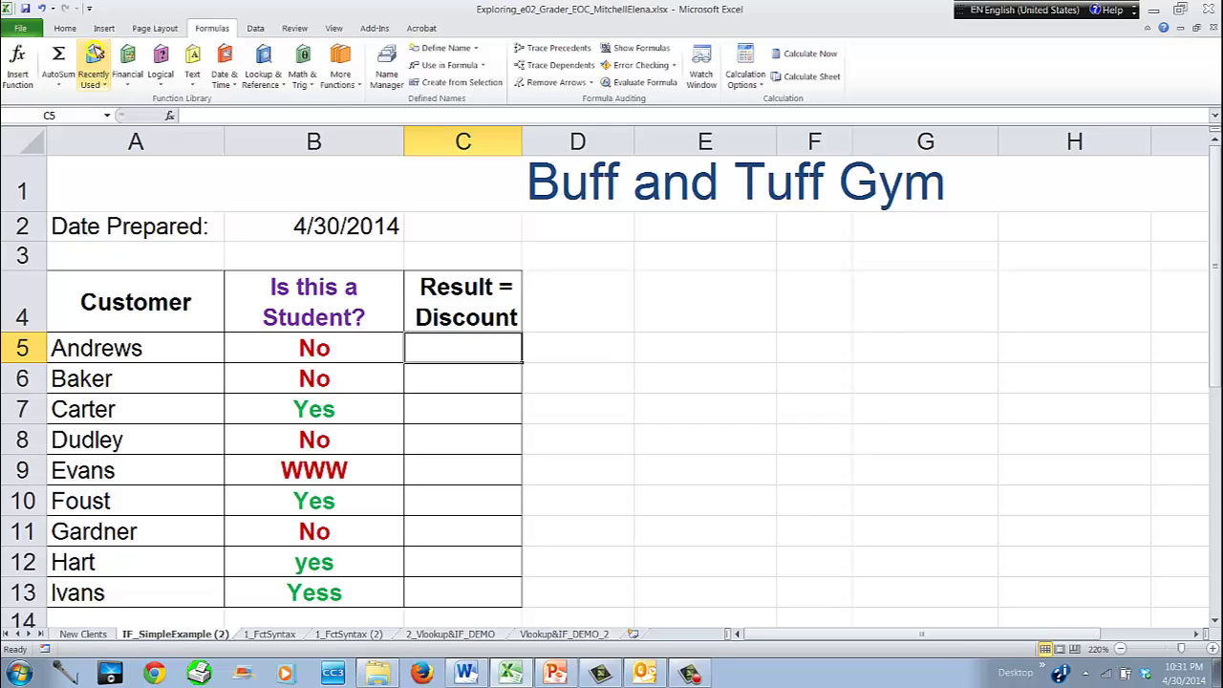
pyautogui.click(160, 71)
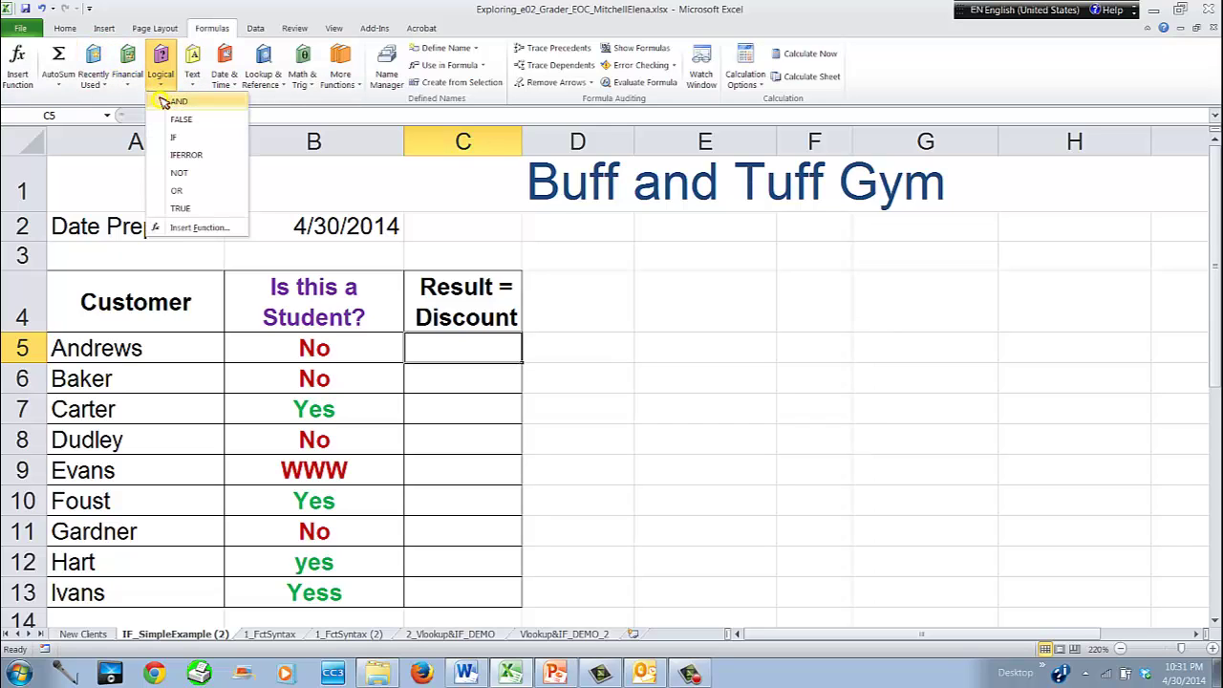
pyautogui.click(204, 137)
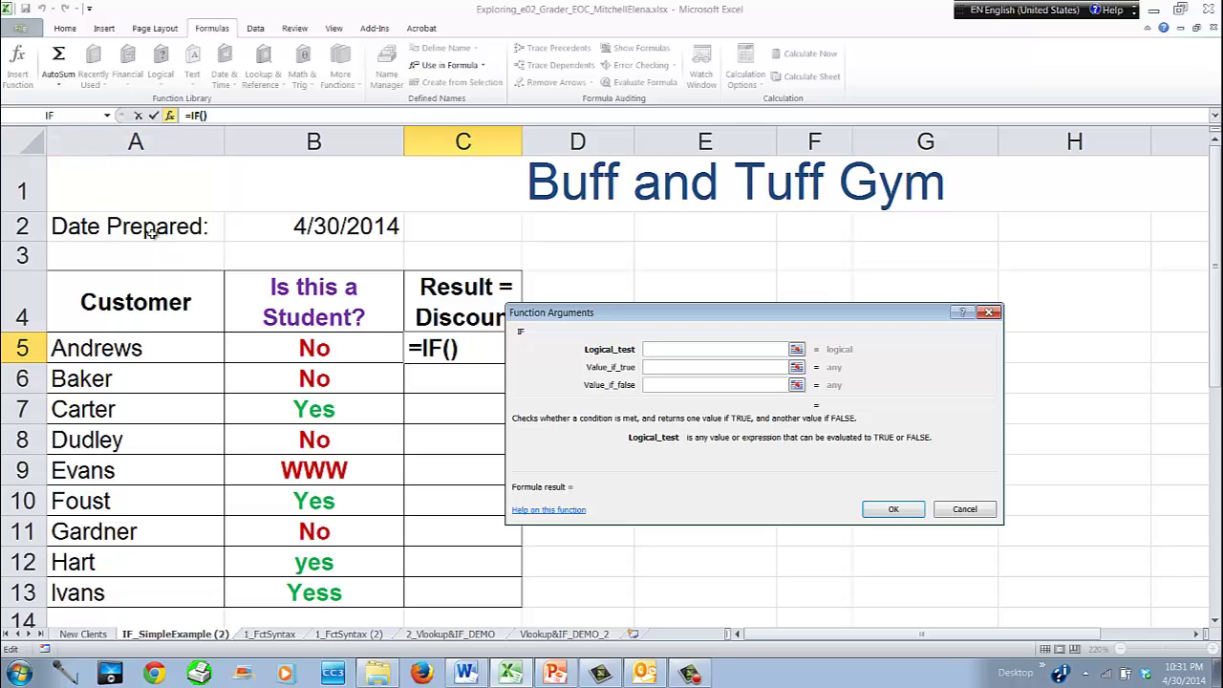
pyautogui.click(319, 348)
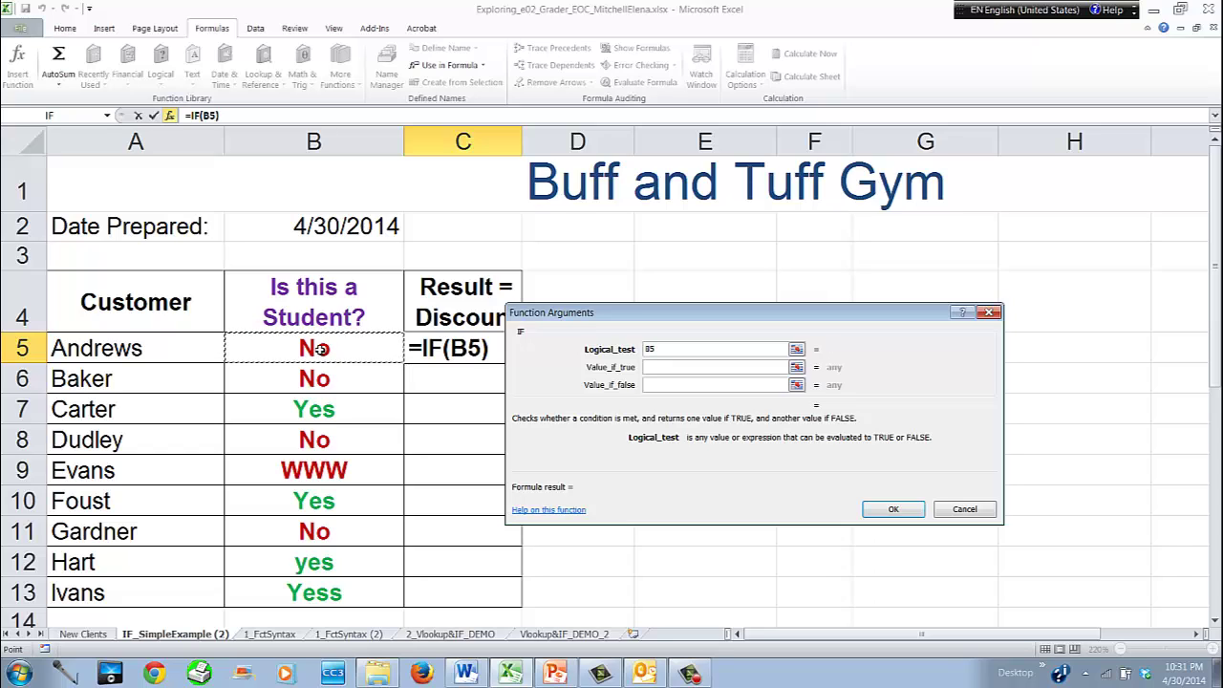
pyautogui.write('=')
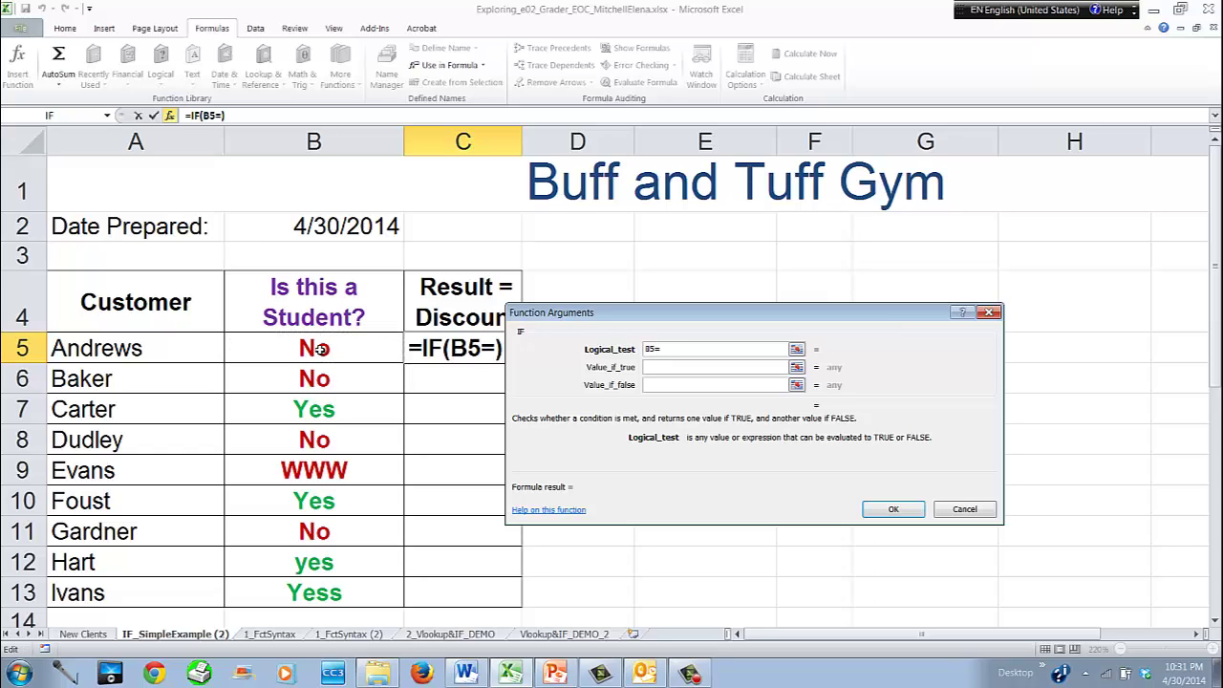
pyautogui.write('"')
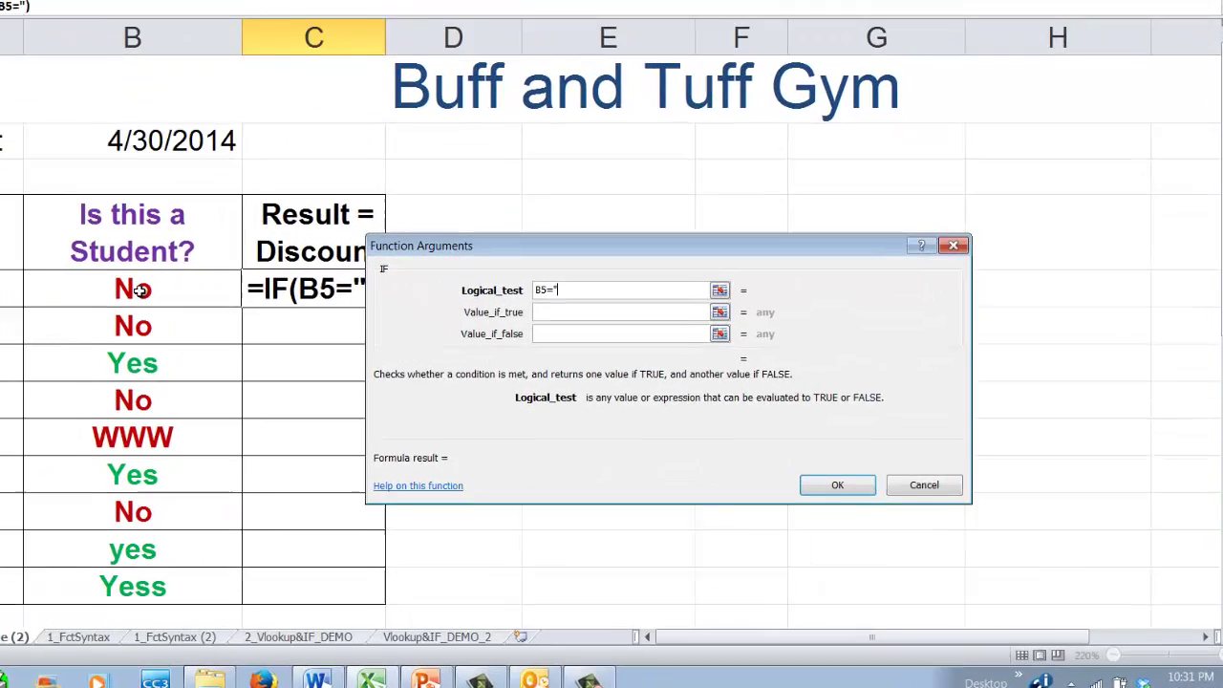
pyautogui.write('Yes"')
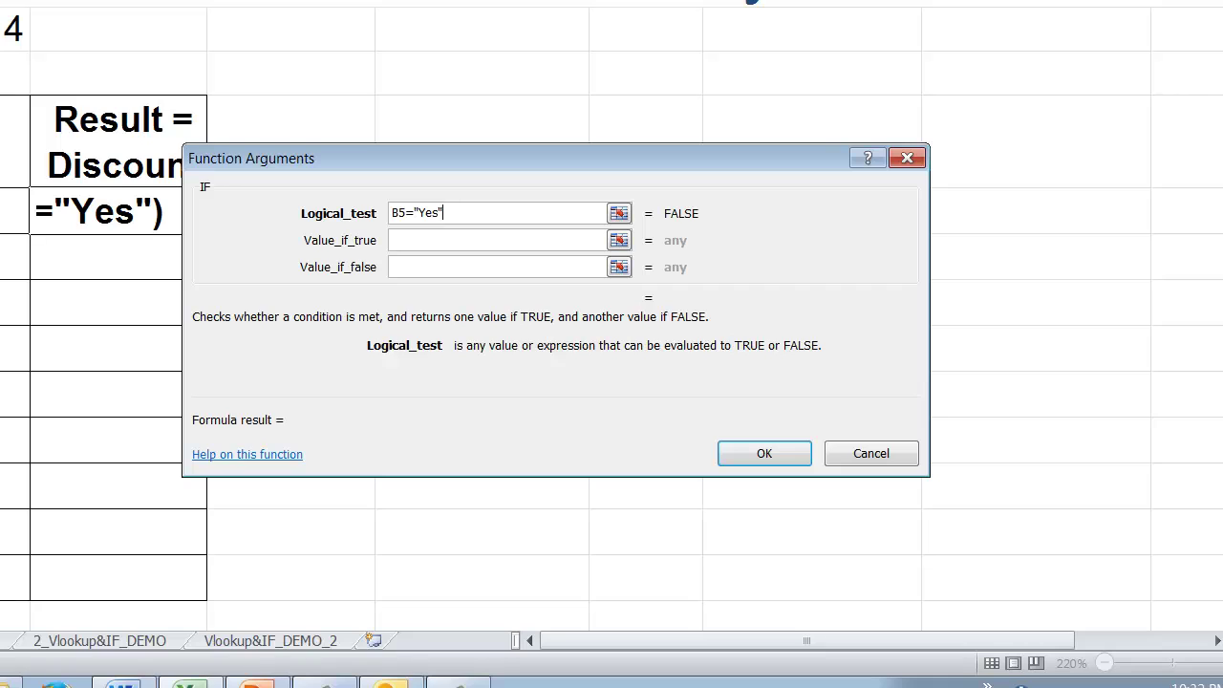
# Complete C5's IF function with .5 as the value if true and 0 as the value if false.
pyautogui.click(478, 239)
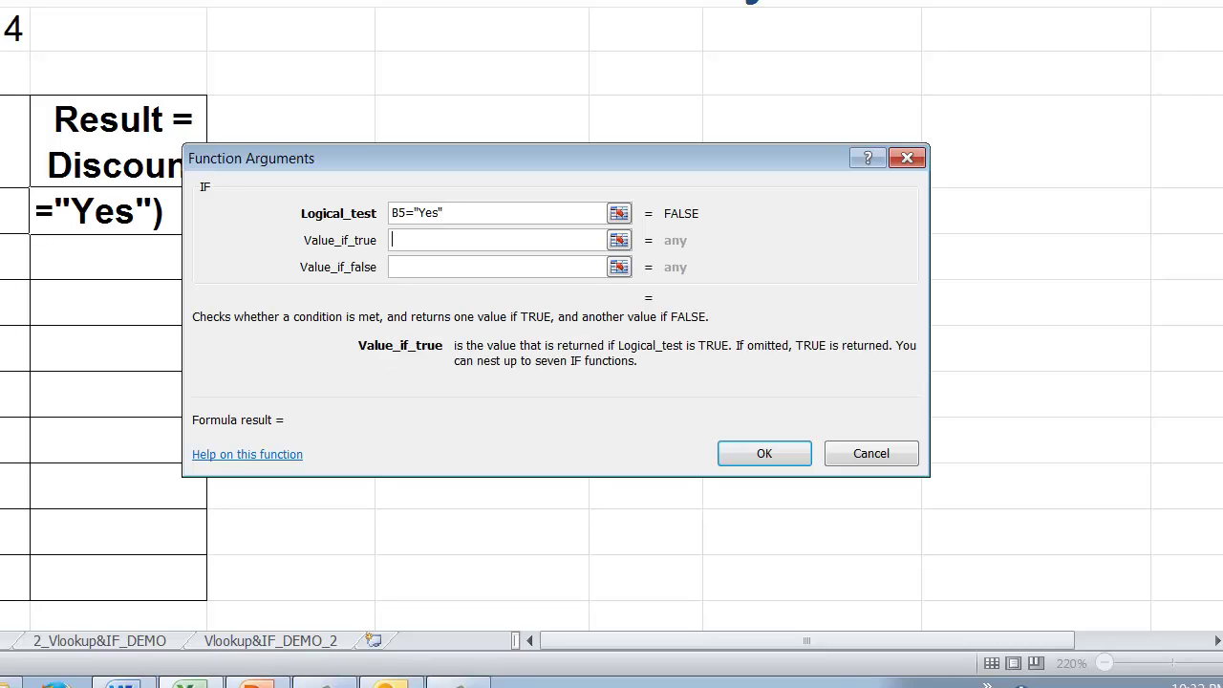
pyautogui.write('.5')
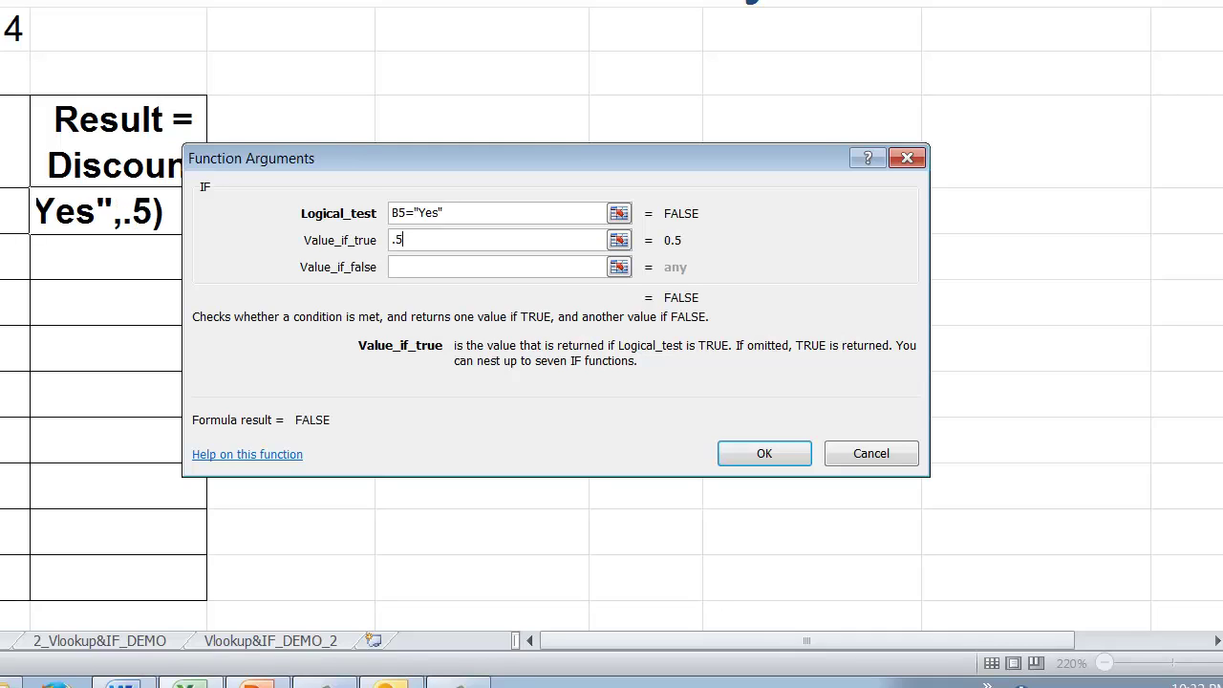
pyautogui.click(477, 267)
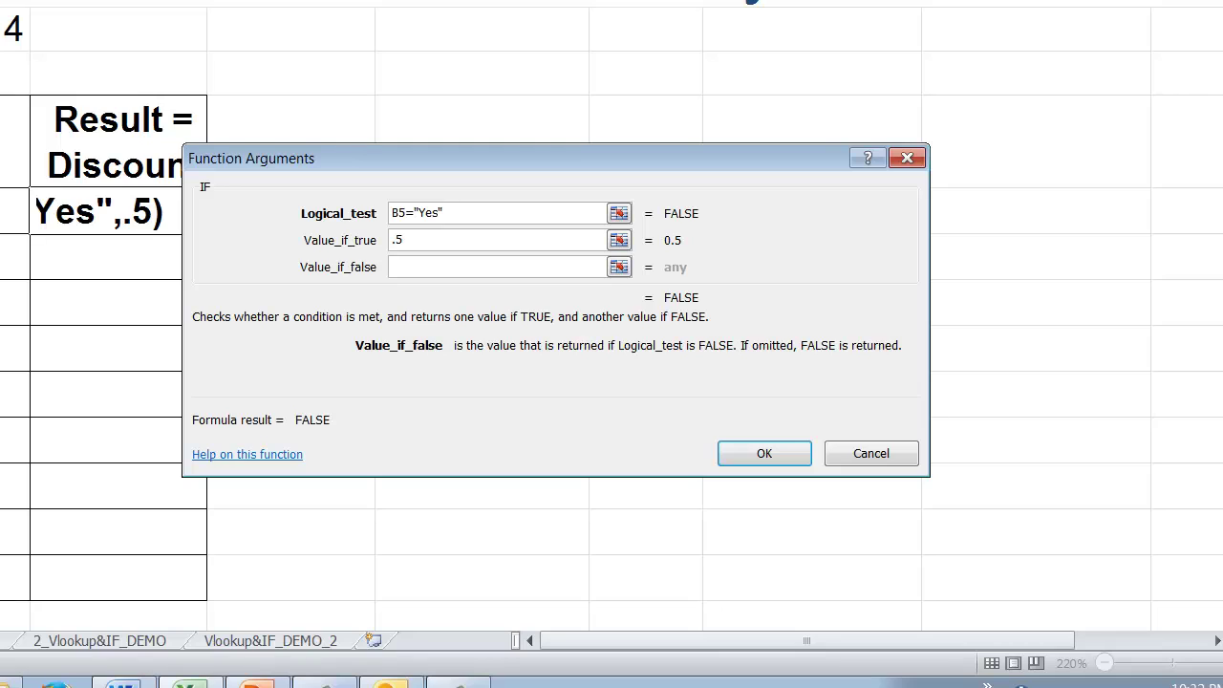
pyautogui.write('0')
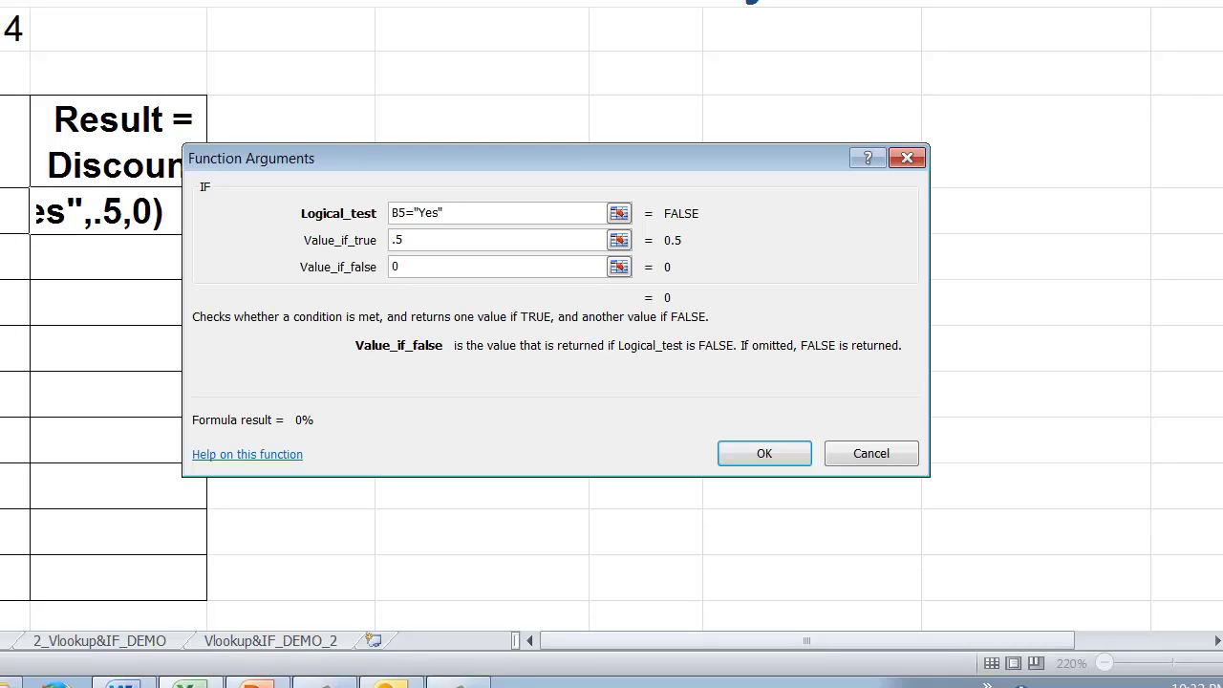
pyautogui.press('Return')
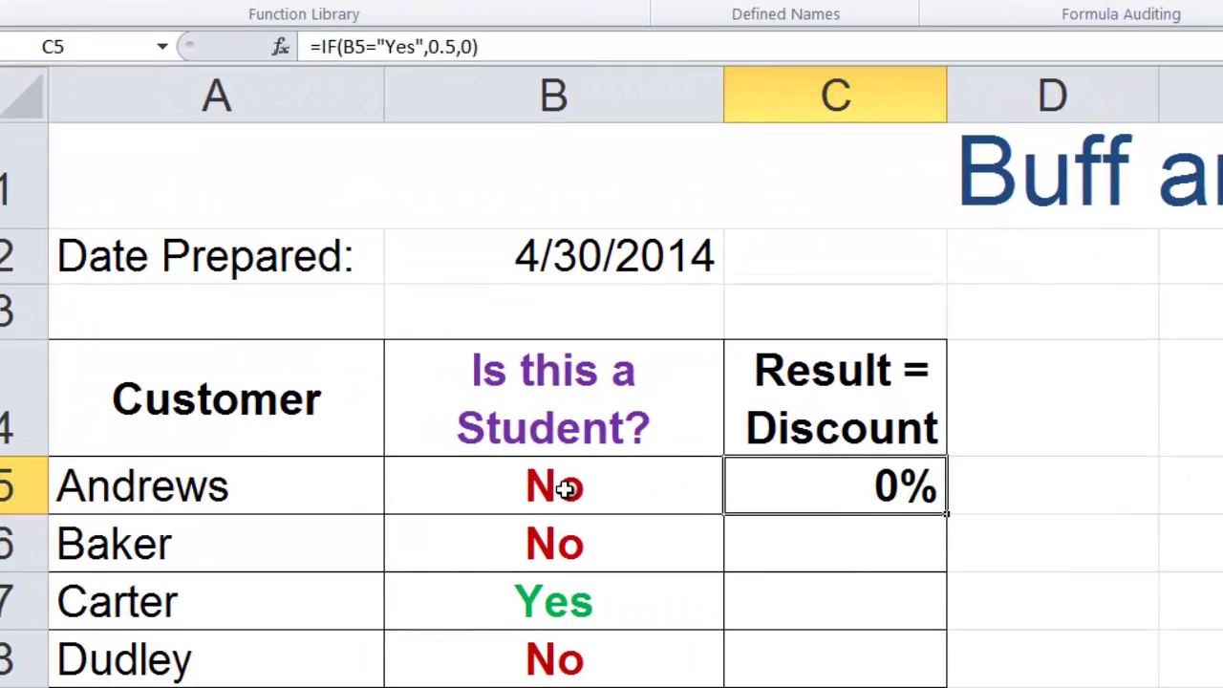
# Review the IF formula inside cell C5, and fill it down the Discount column through C13.
pyautogui.doubleClick(790, 477)
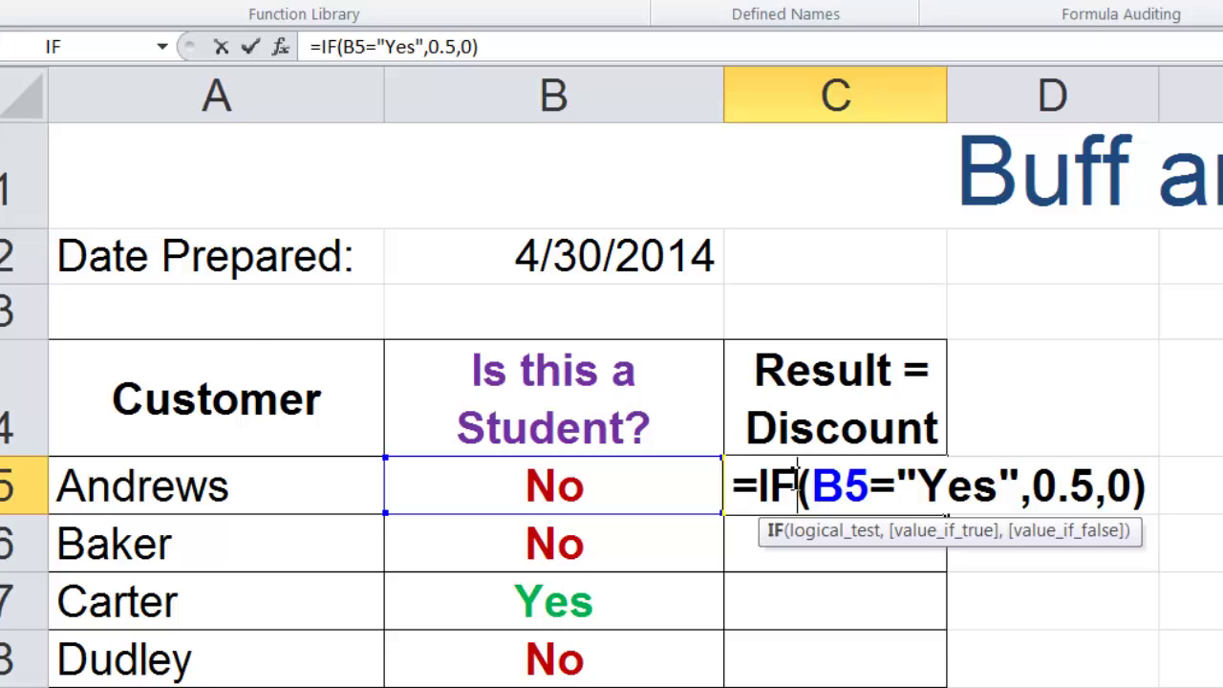
pyautogui.hotkey('ctrl', 'Return')
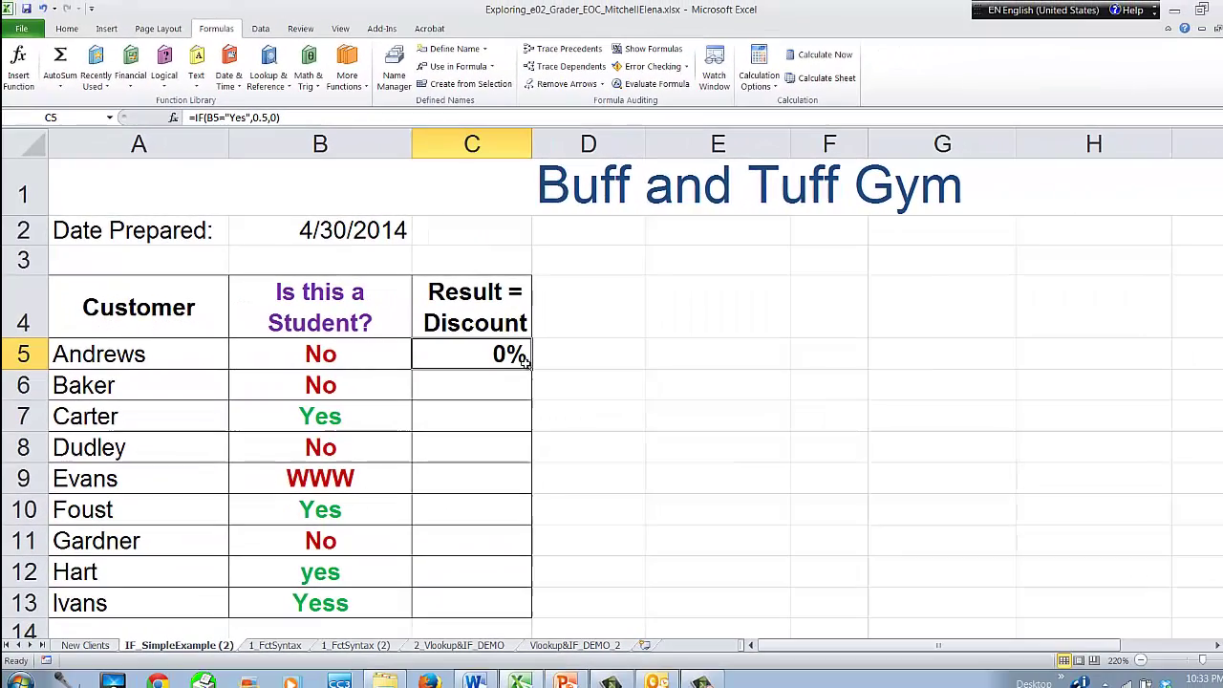
pyautogui.moveTo(532, 371); pyautogui.dragTo(541, 616)
pyautogui.click(596, 352)
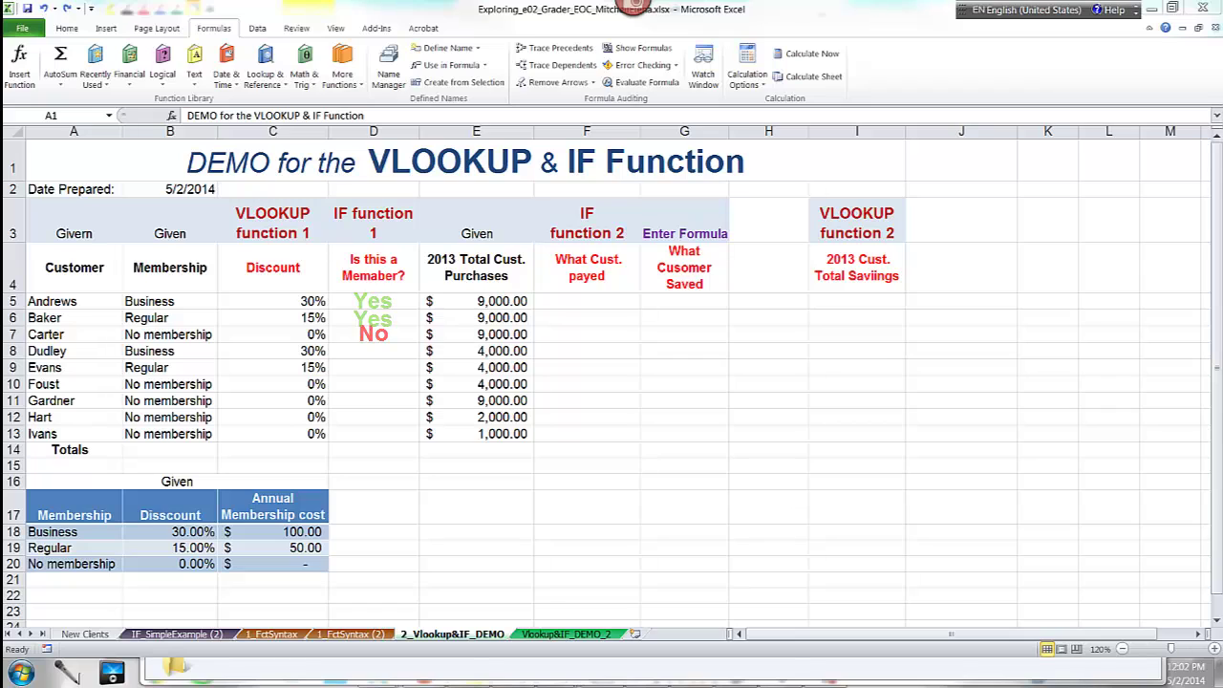
# Insert an IF function in cell D5 of the 2_Vlookup&IF_DEMO sheet with the logical test C5>0.
pyautogui.click(376, 302)
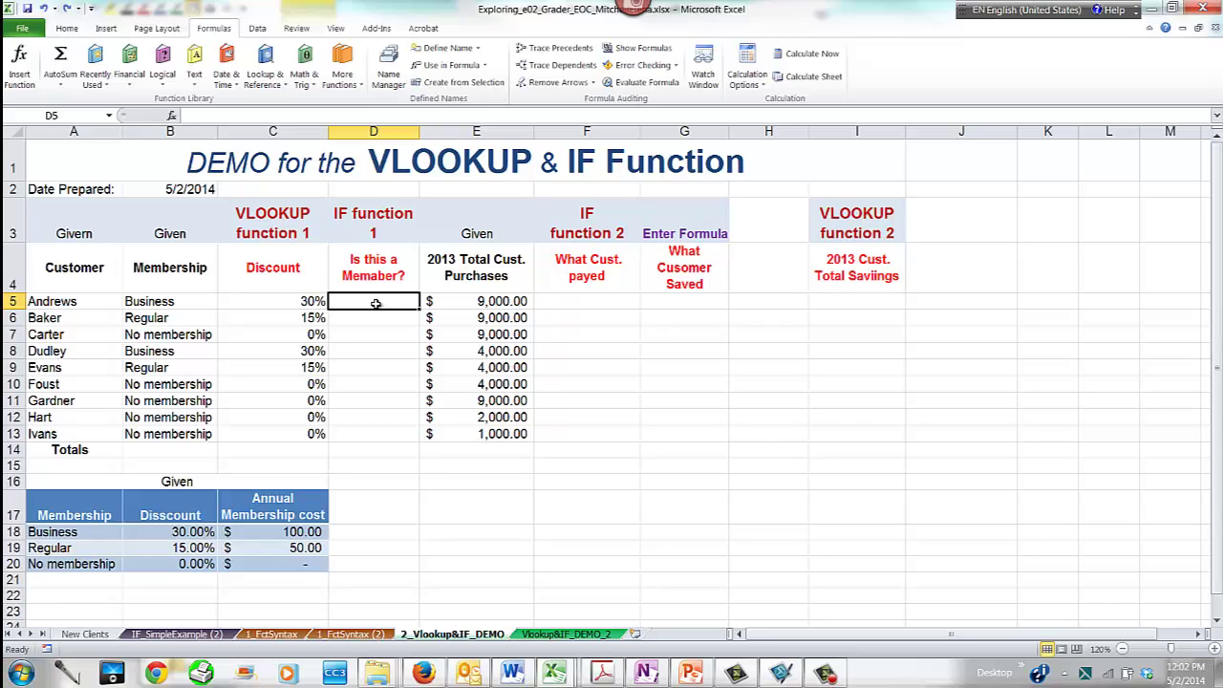
pyautogui.click(163, 65)
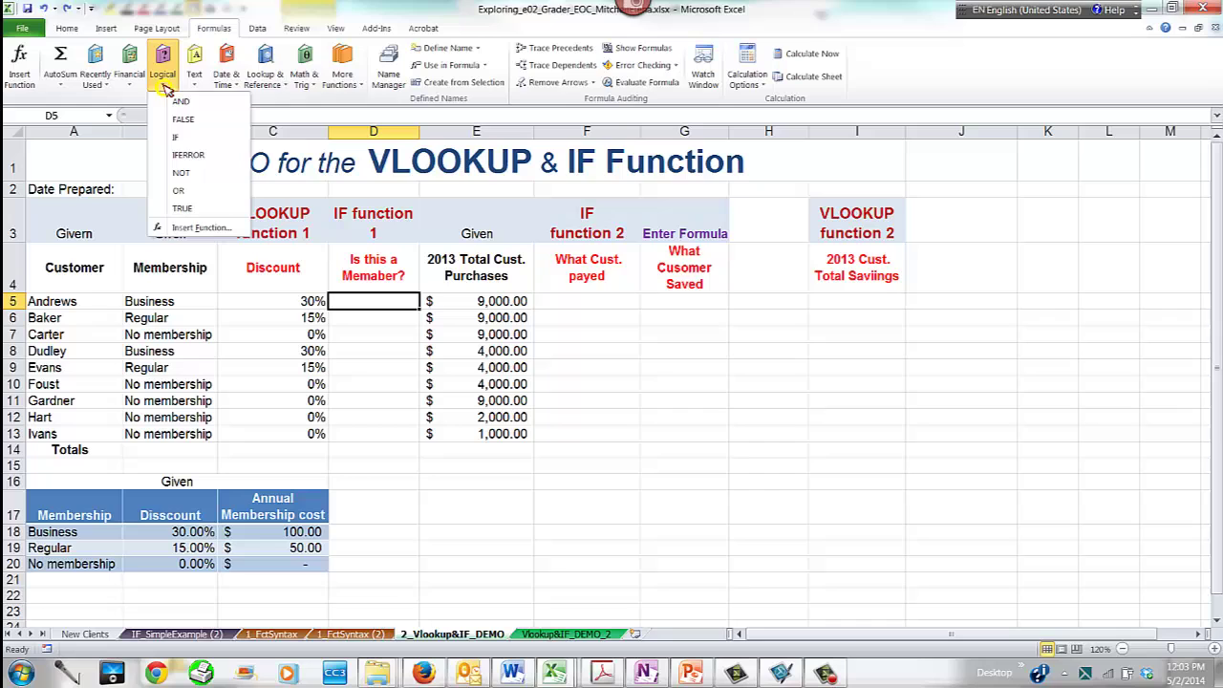
pyautogui.click(182, 136)
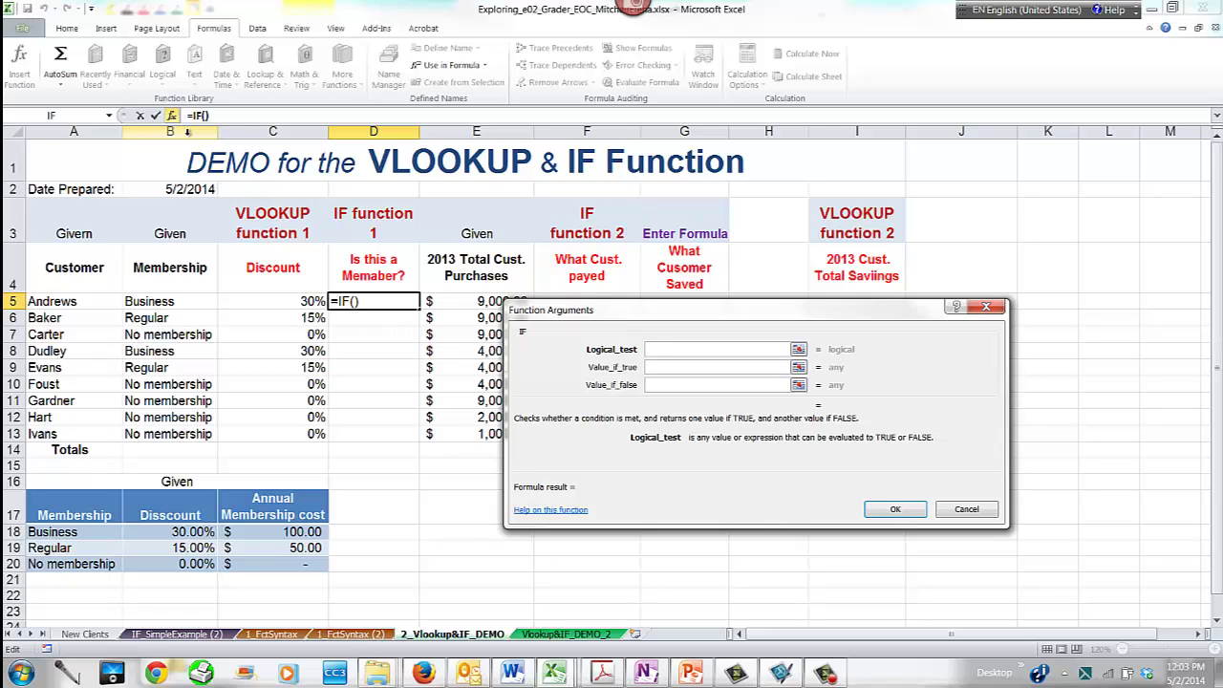
pyautogui.click(269, 302)
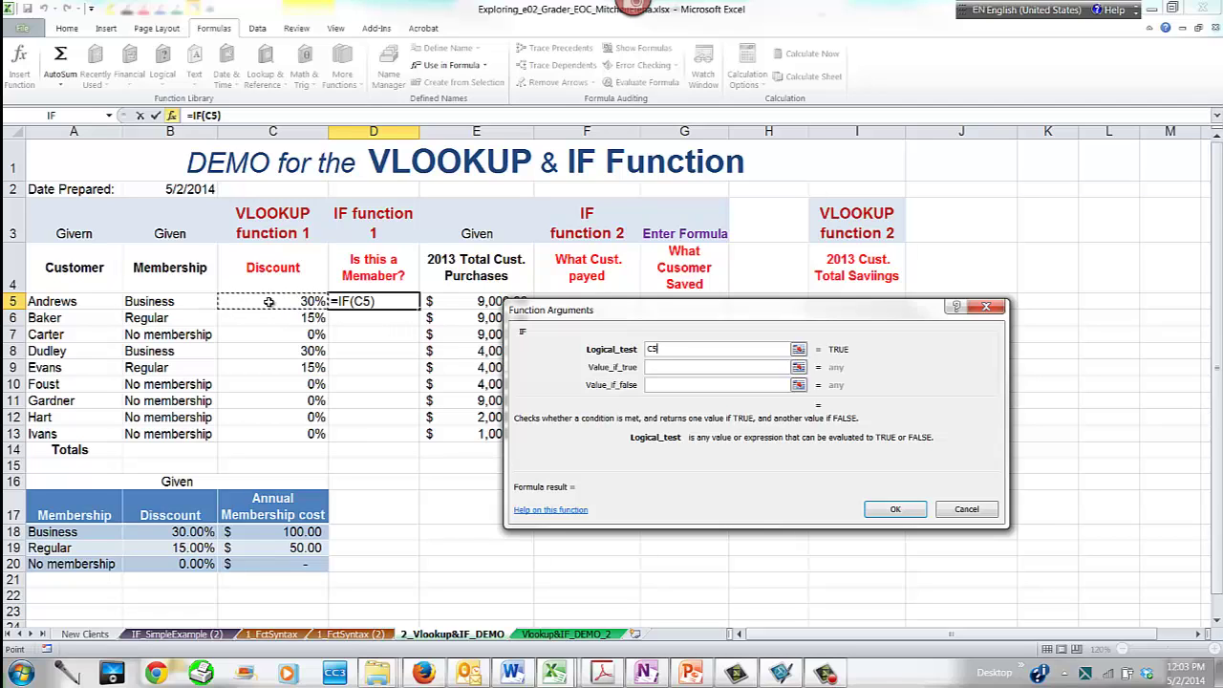
pyautogui.write('>0')
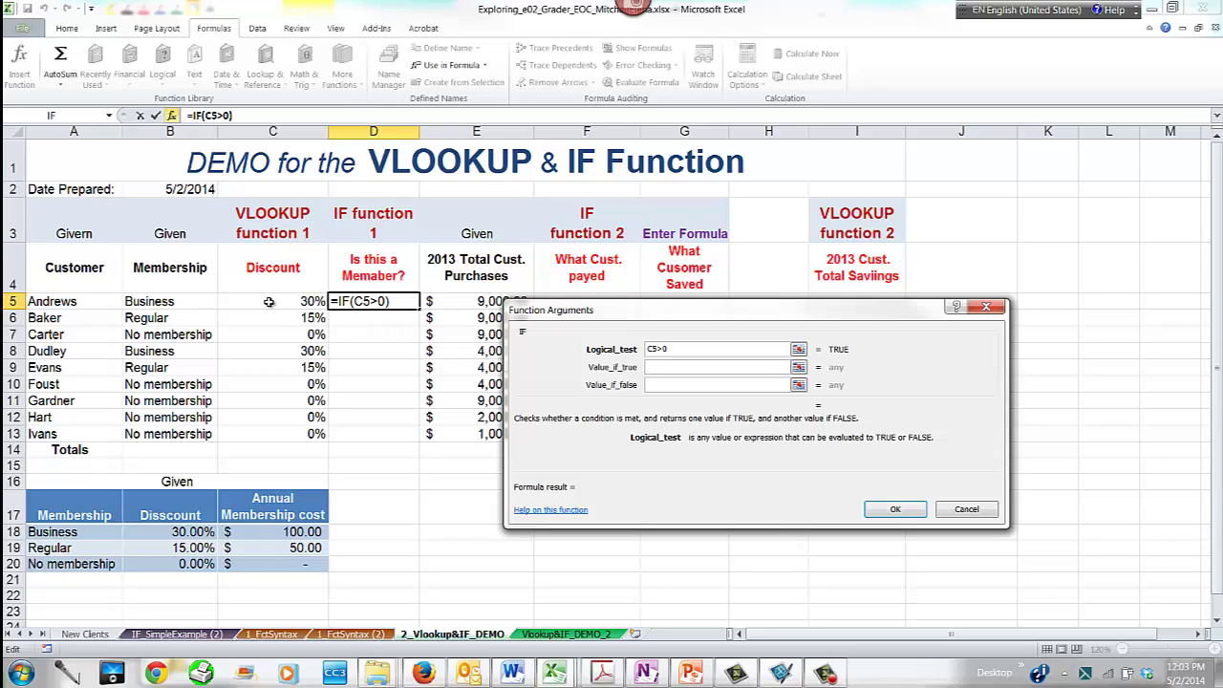
# Complete D5's IF function with "Yes" if true and "No" if false, and fill it down through D13.
pyautogui.press('Tab')
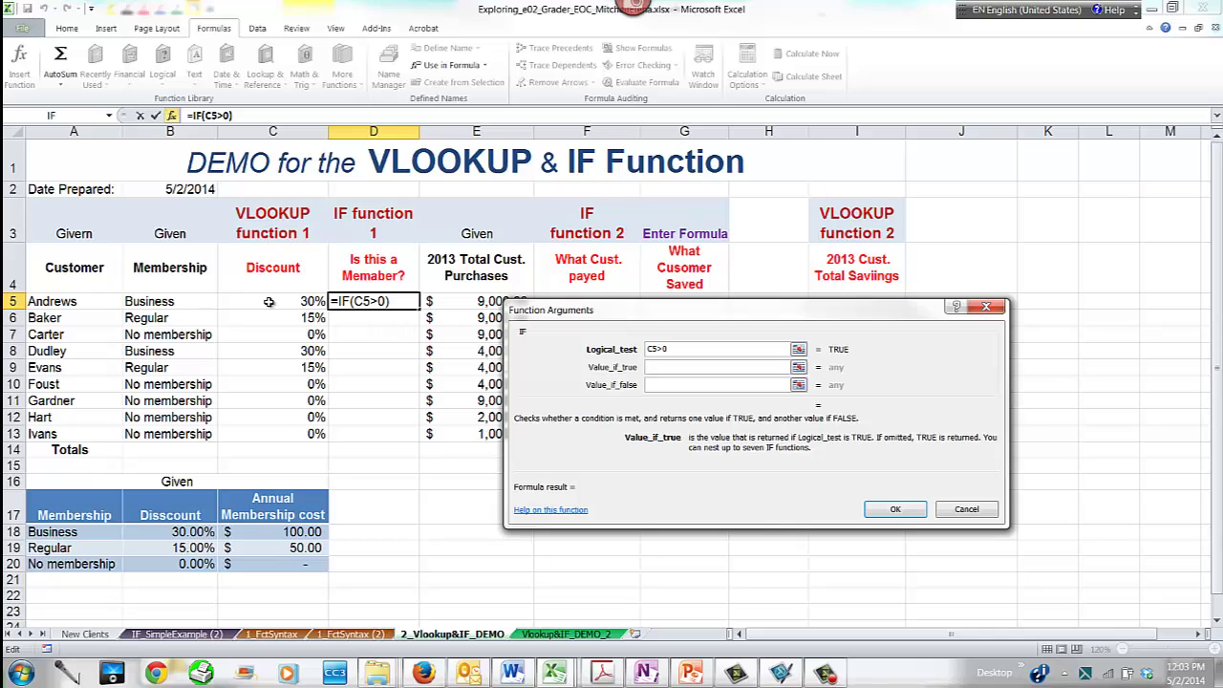
pyautogui.write('"Yes')
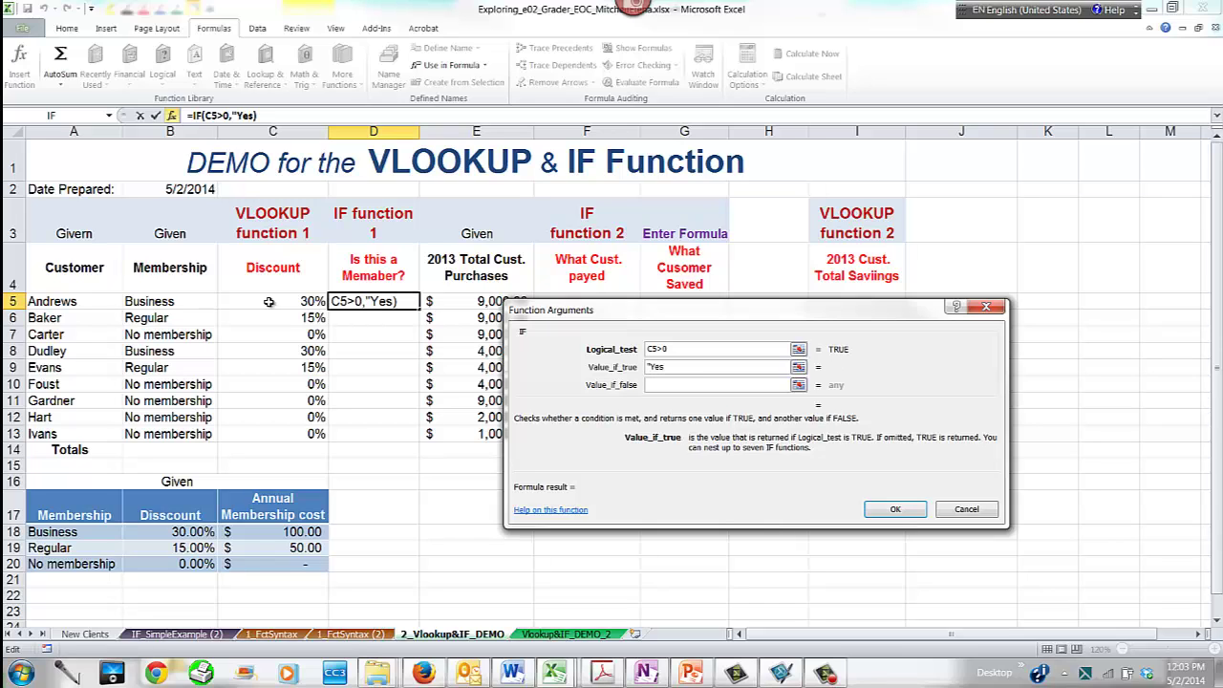
pyautogui.write('"')
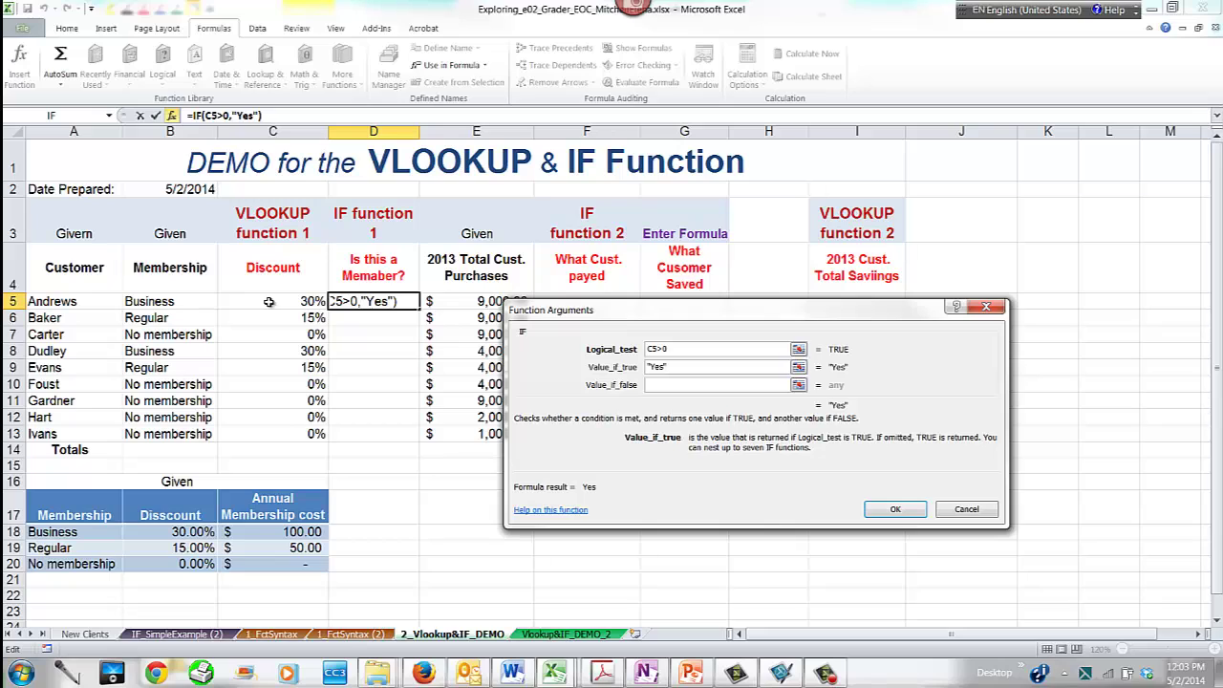
pyautogui.press('Tab')
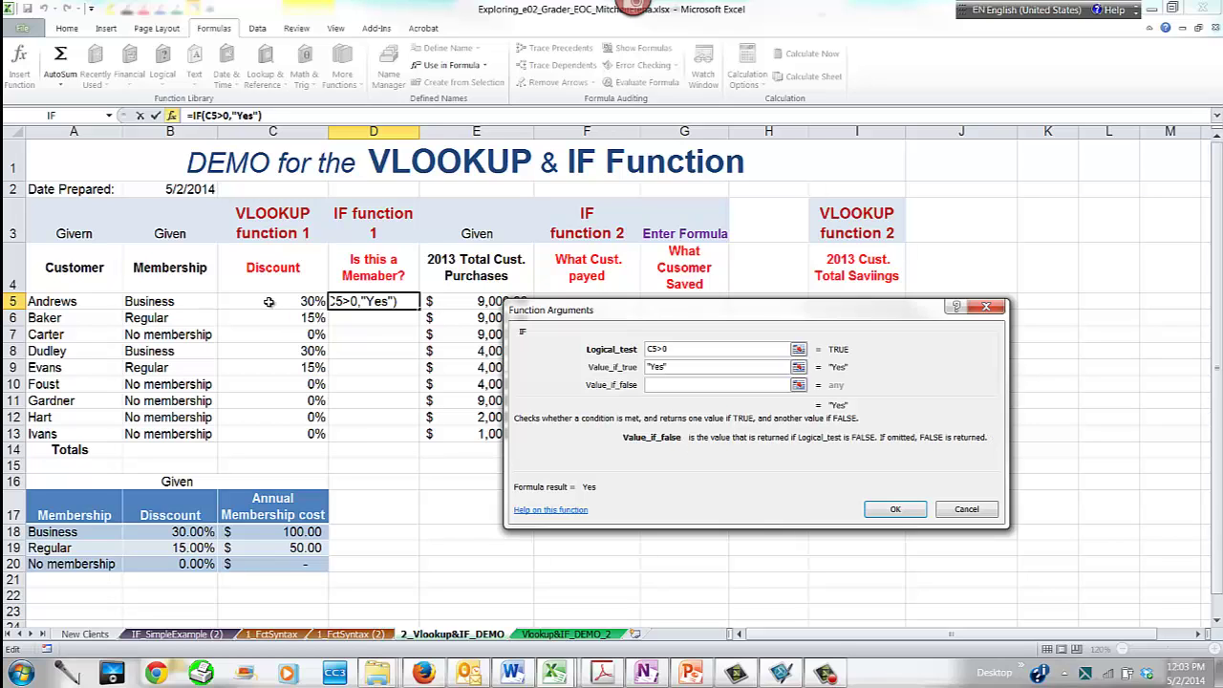
pyautogui.write('"')
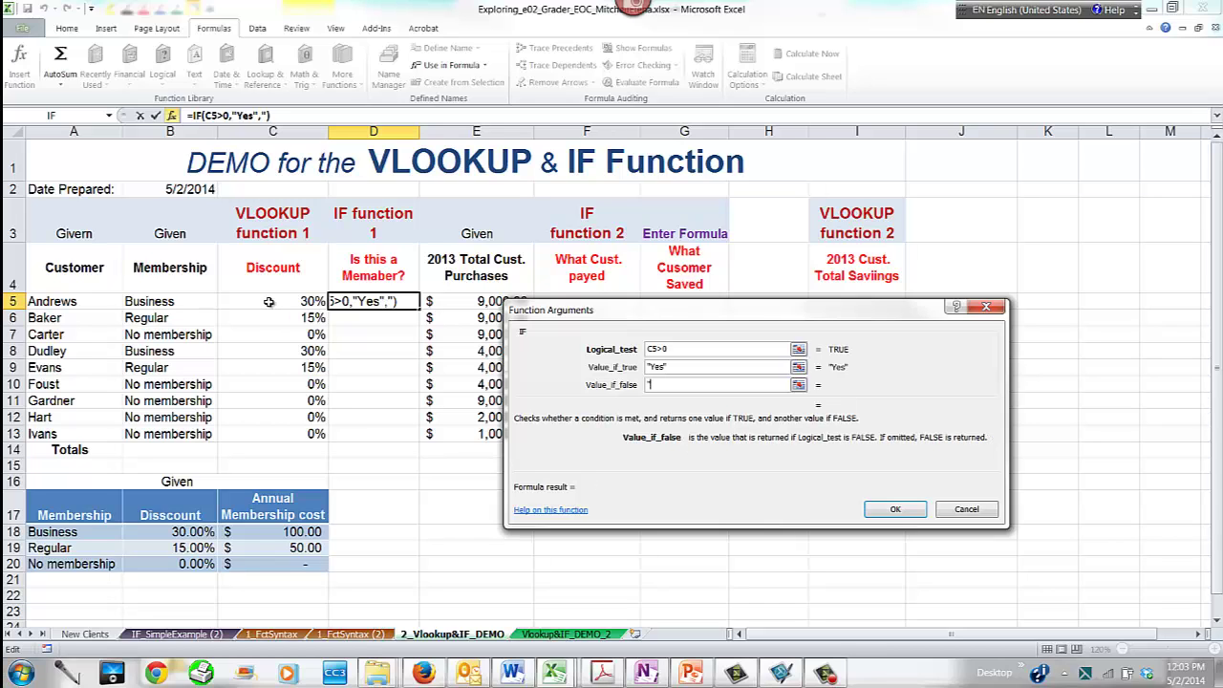
pyautogui.write('No"')
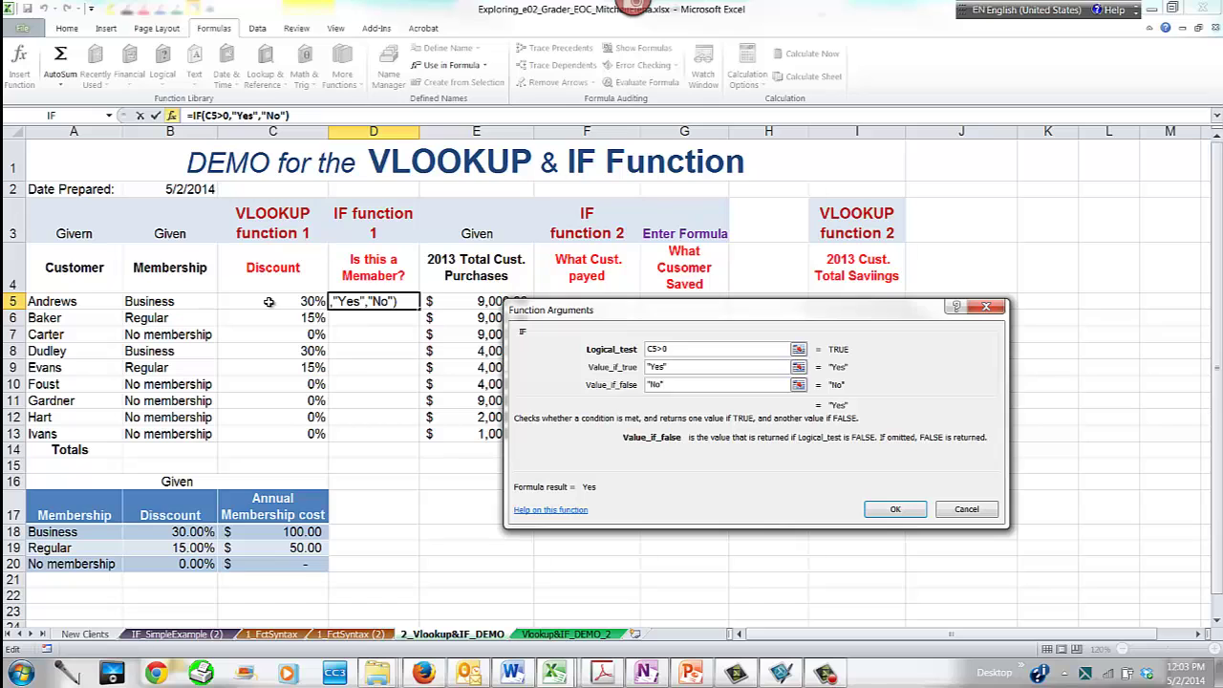
pyautogui.press('Return')
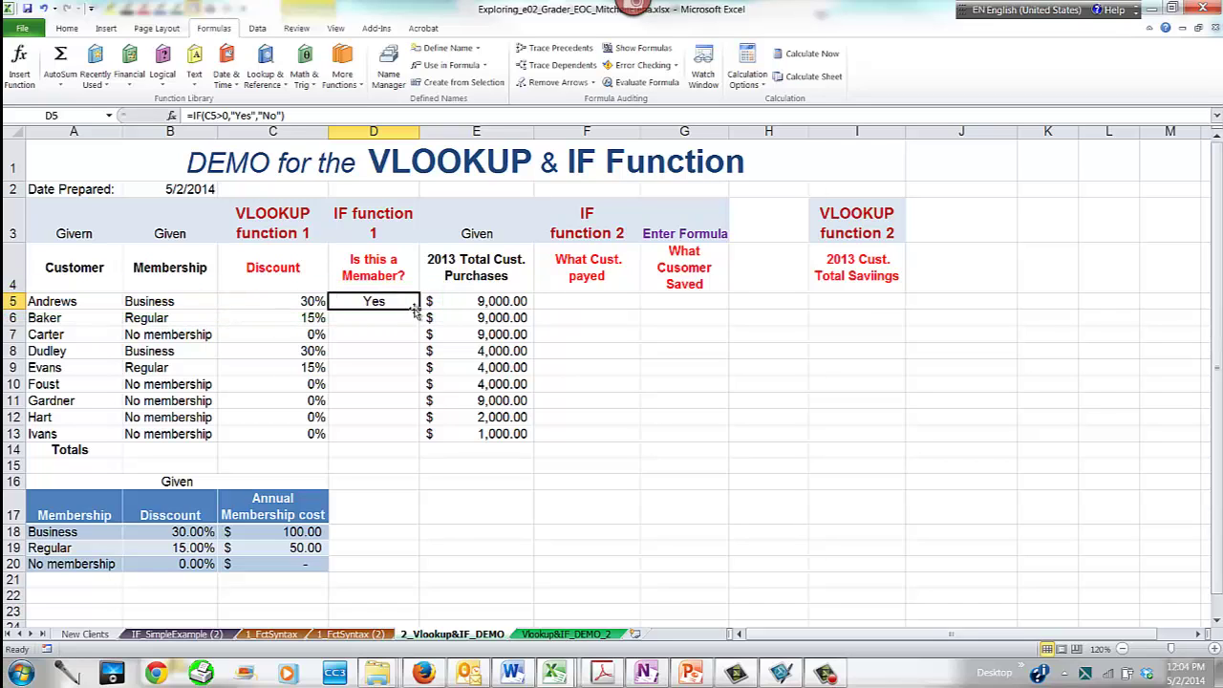
pyautogui.moveTo(418, 304); pyautogui.dragTo(405, 439)
pyautogui.click(403, 451)
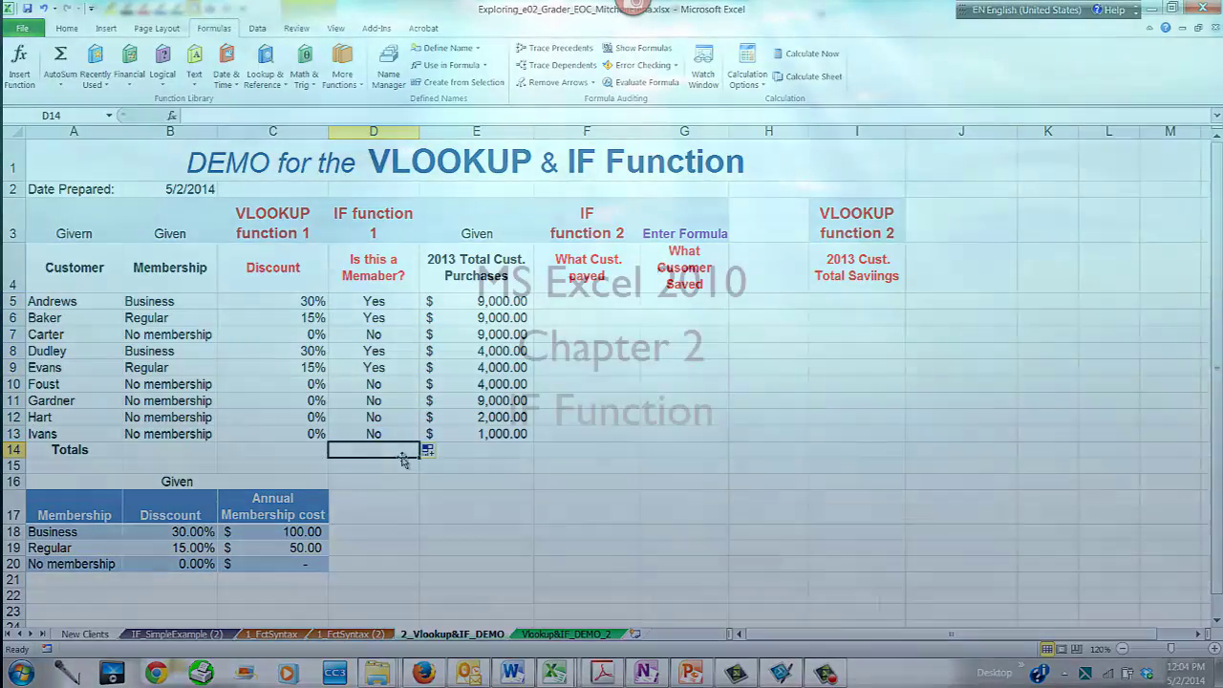